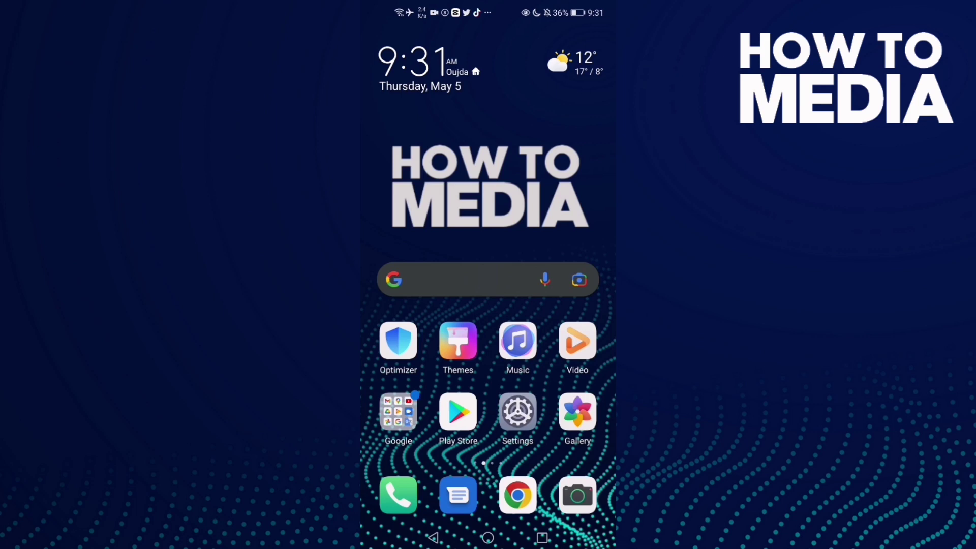
# Swipe the Android home screen to the page holding the Facebook icon.
pyautogui.moveTo(549, 305); pyautogui.dragTo(412, 306)
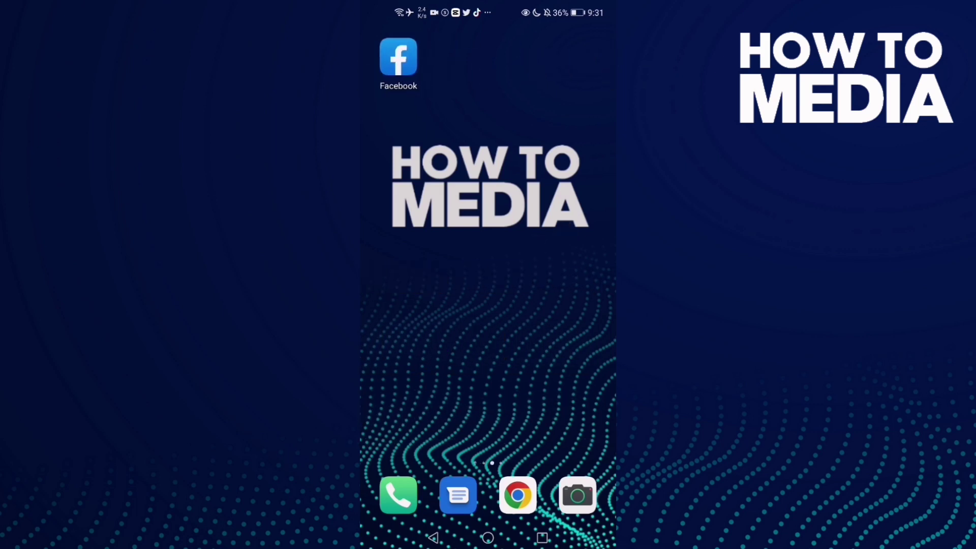
# Launch Facebook and reach Settings through the main menu's Settings & Privacy section.
pyautogui.click(399, 58)
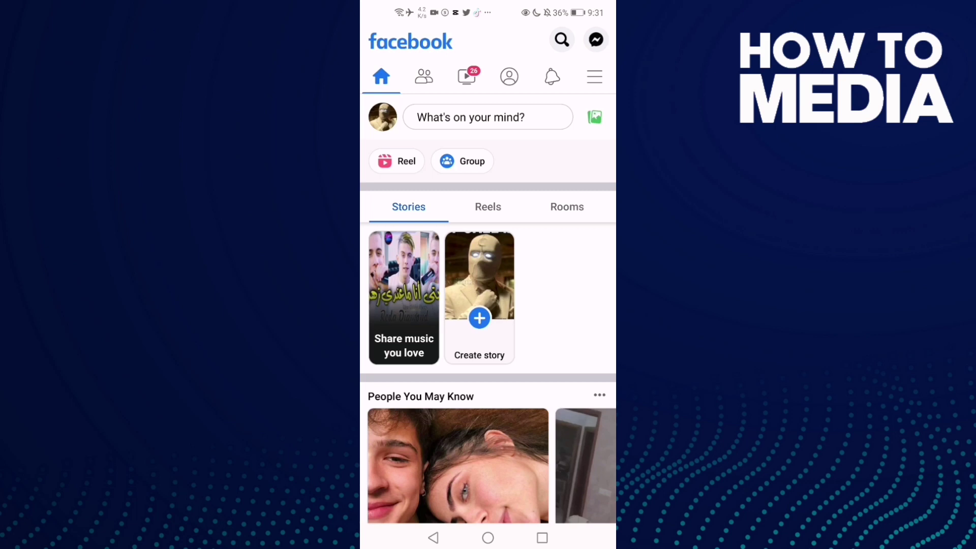
pyautogui.click(596, 76)
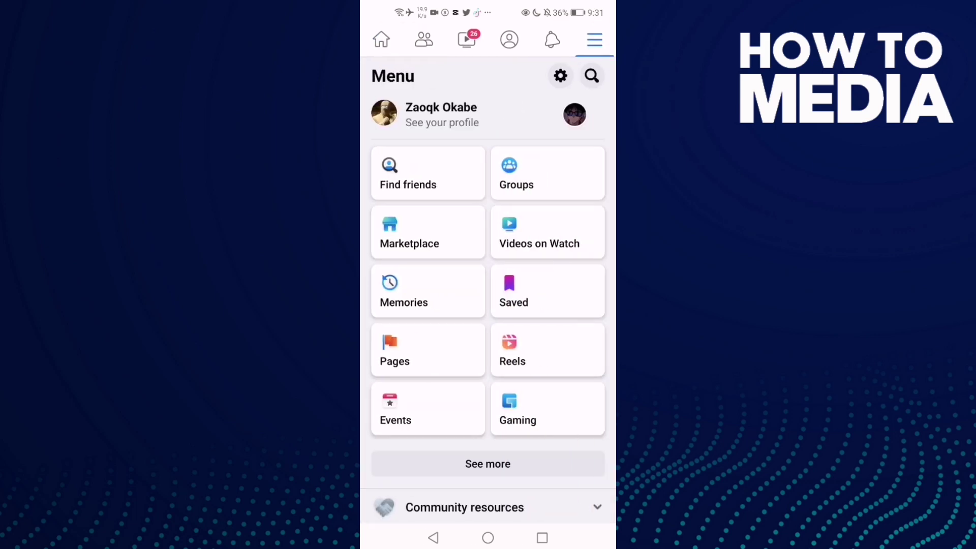
pyautogui.scroll(-3, 488, 305)
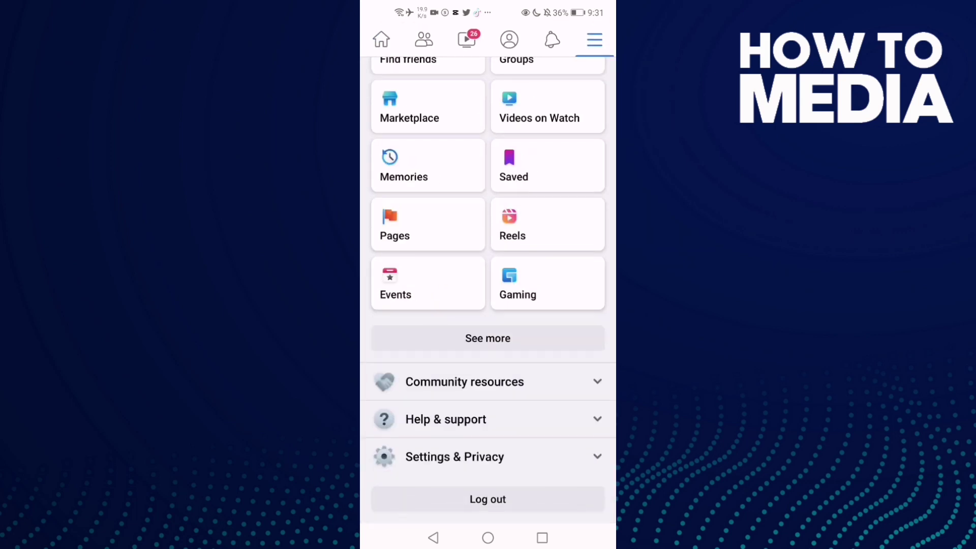
pyautogui.click(488, 457)
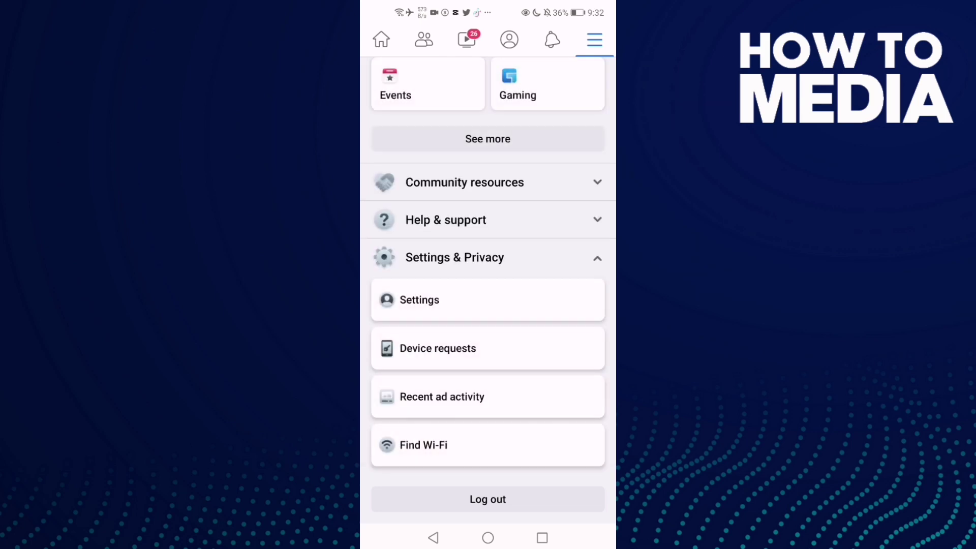
pyautogui.click(488, 300)
# Go from Settings & privacy to the Activity log under Your information.
pyautogui.click(488, 300)
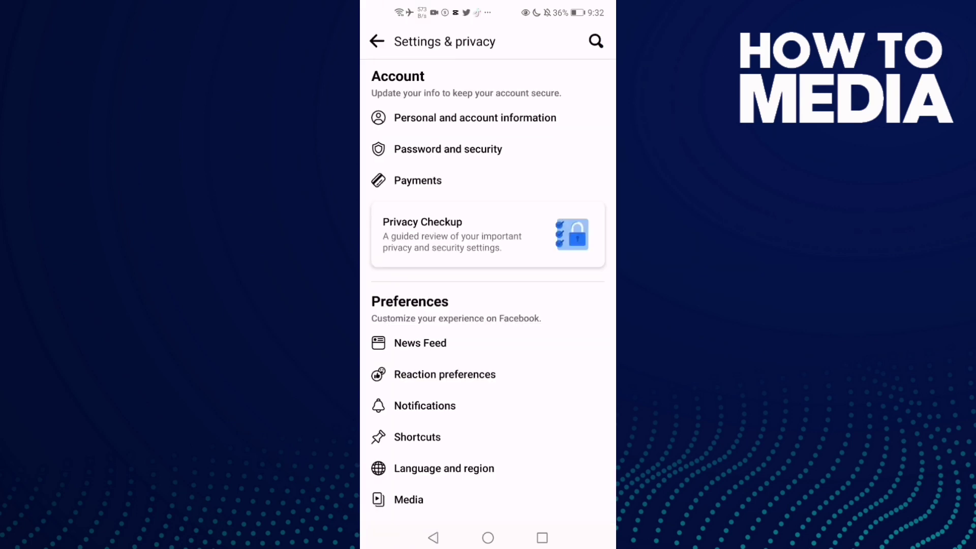
pyautogui.scroll(-8, 519, 374)
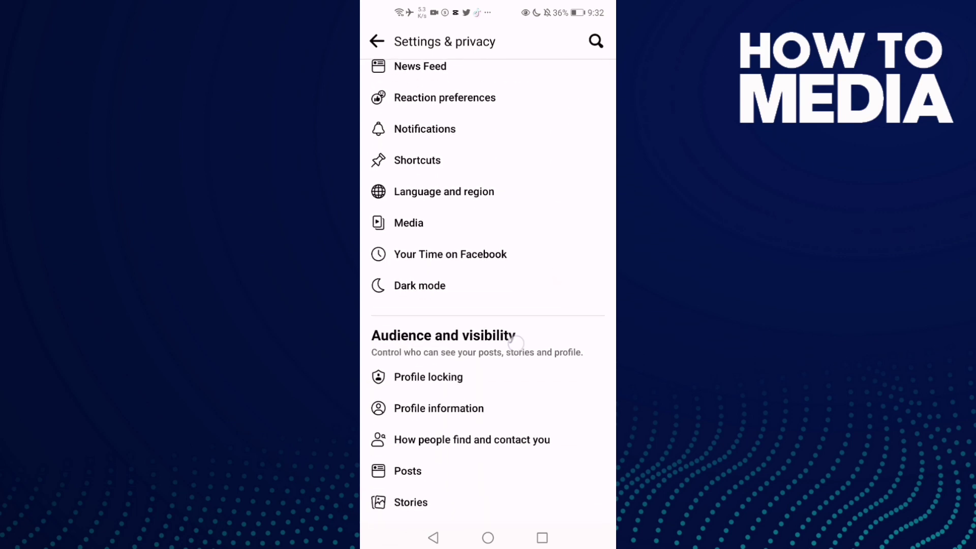
pyautogui.scroll(-10, 553, 282)
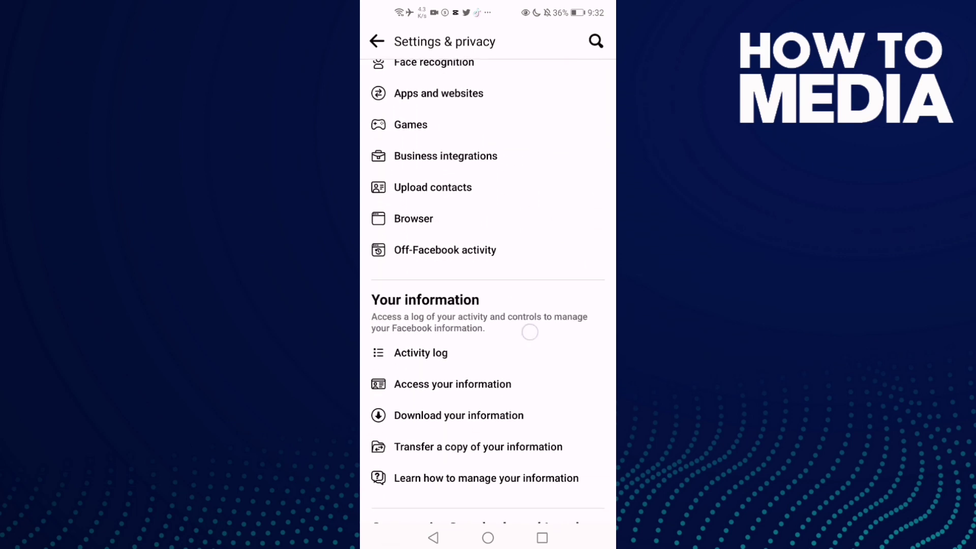
pyautogui.scroll(-1, 536, 313)
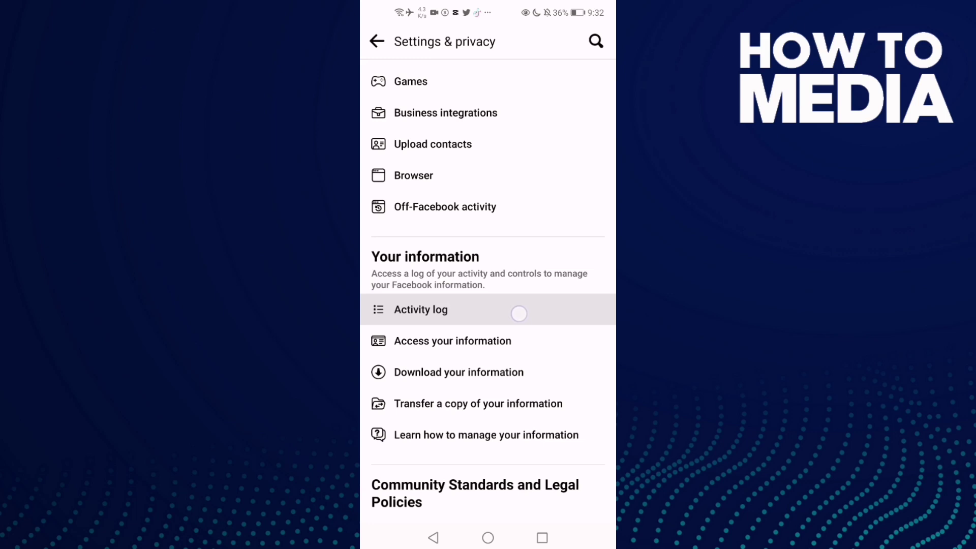
pyautogui.scroll(-1, 536, 309)
pyautogui.click(536, 306)
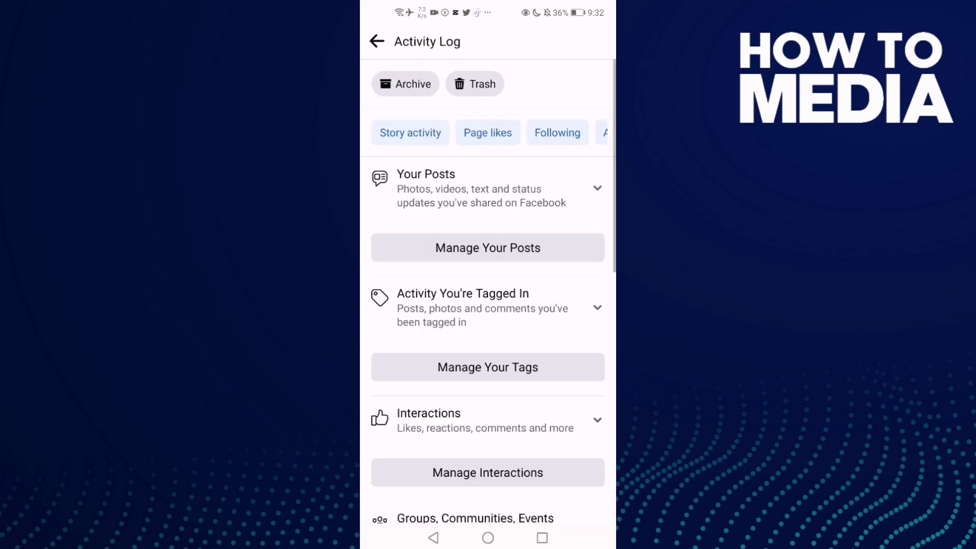
pyautogui.scroll(-3, 534, 321)
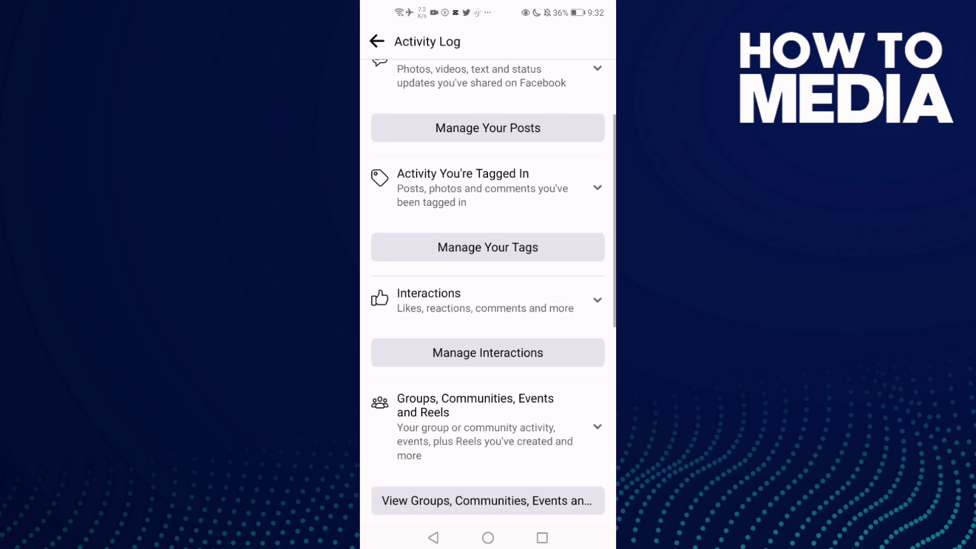
pyautogui.scroll(-1, 535, 321)
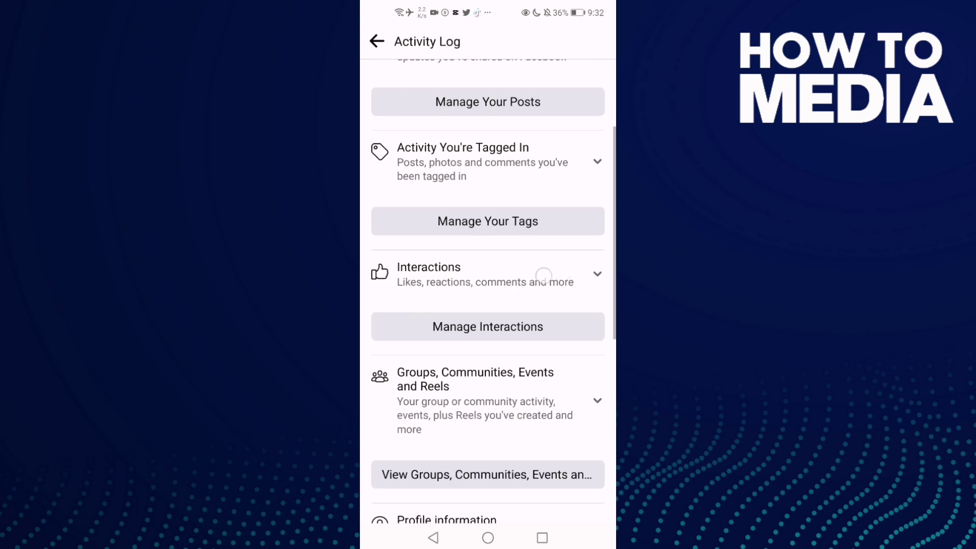
# Filter Interactions to 'Your posts on others' timelines' (no items), then return to the main home screen.
pyautogui.click(546, 274)
pyautogui.scroll(-2, 536, 336)
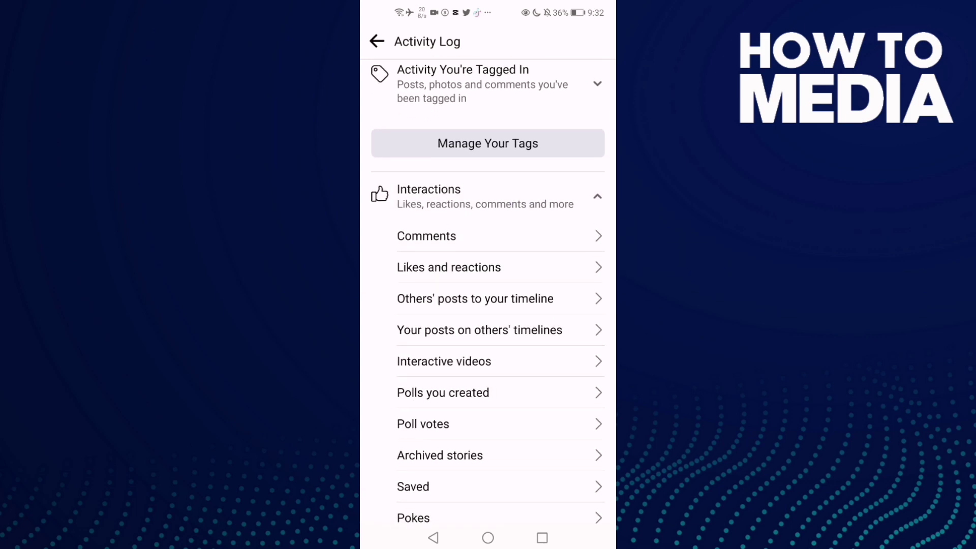
pyautogui.scroll(-2, 560, 320)
pyautogui.scroll(1, 560, 320)
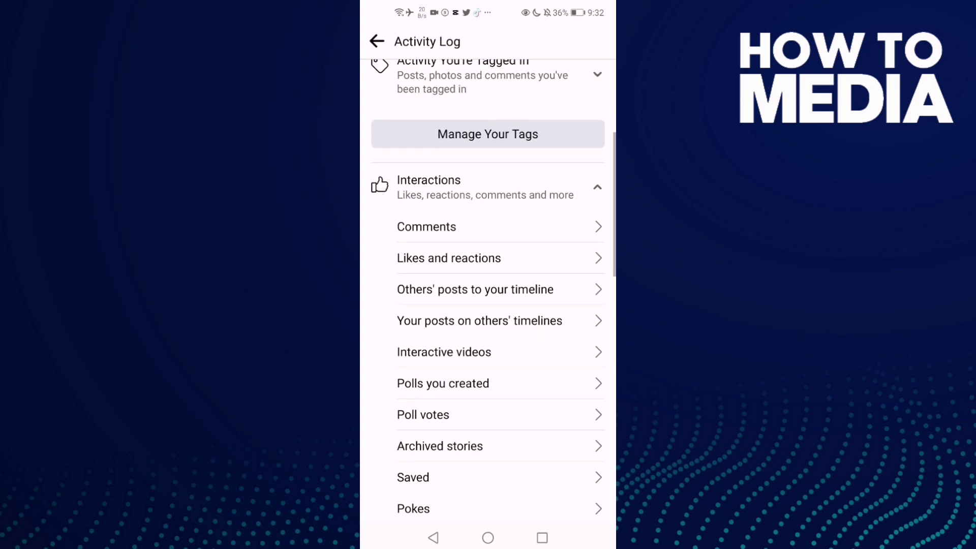
pyautogui.scroll(-1, 542, 321)
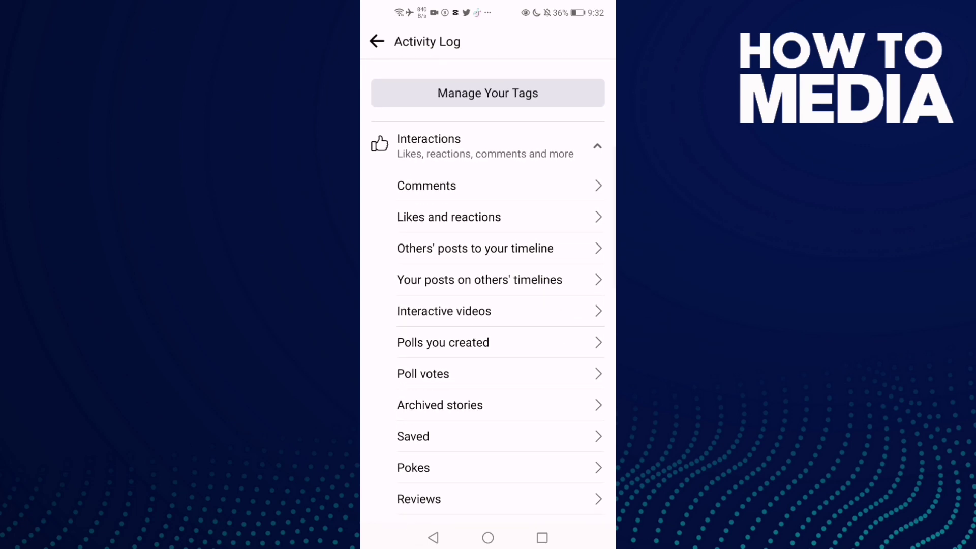
pyautogui.click(573, 289)
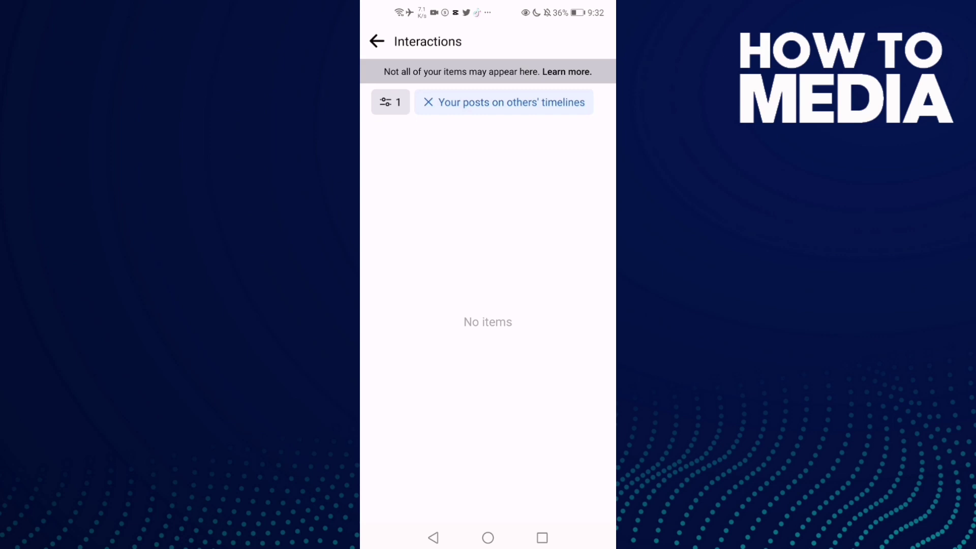
pyautogui.click(487, 537)
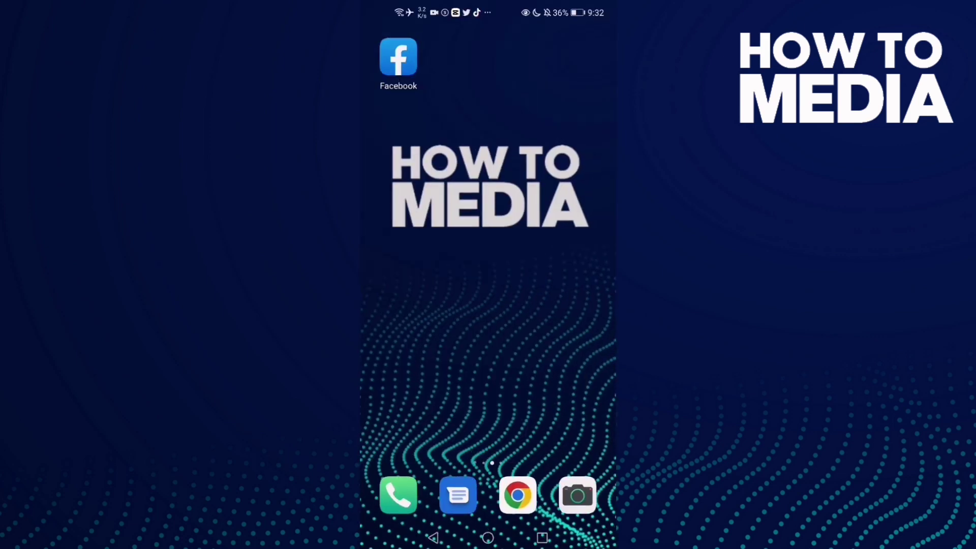
pyautogui.moveTo(411, 305); pyautogui.dragTo(580, 306)
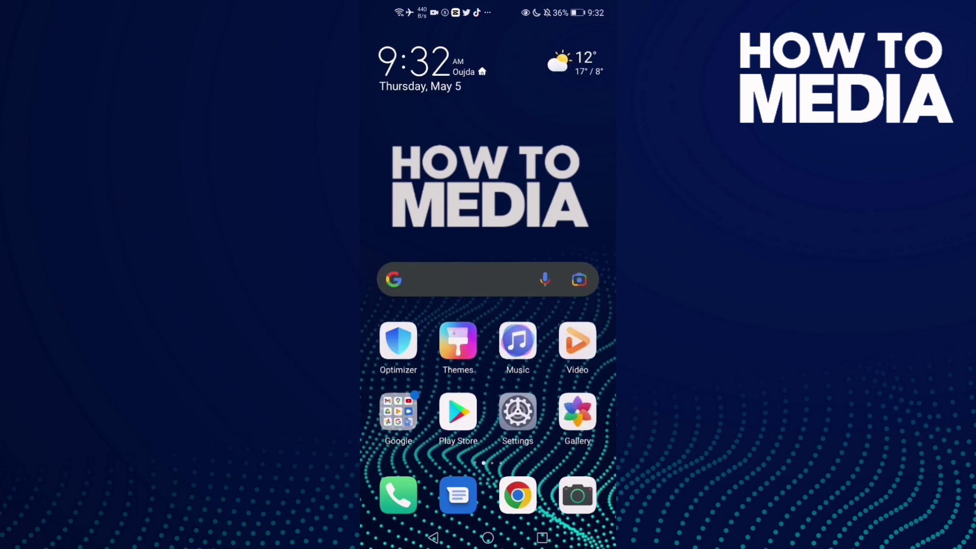